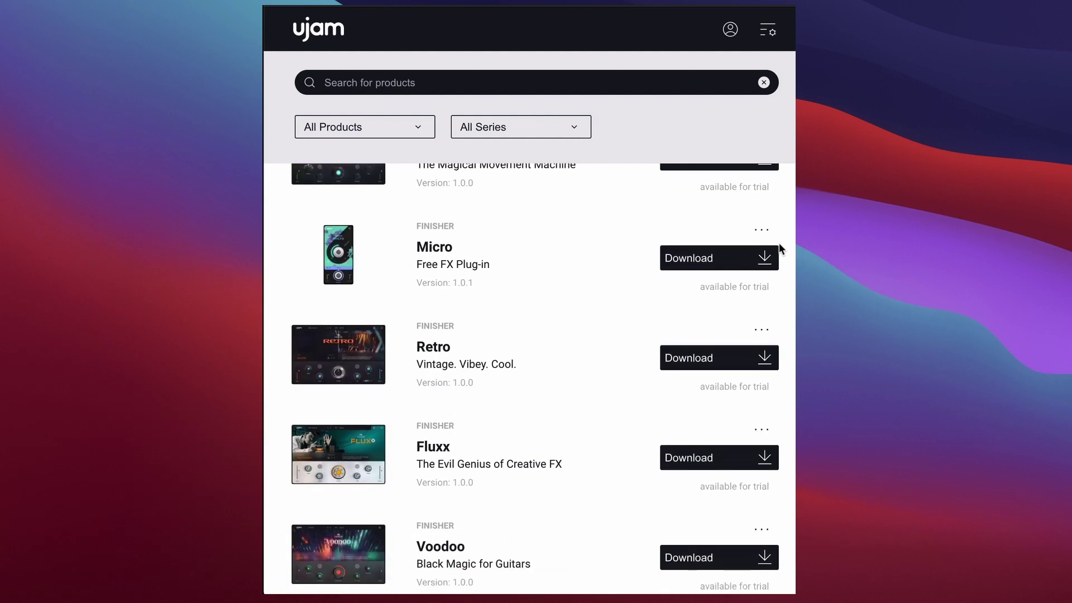
scroll(780, 249, "down", 3)
scroll(778, 244, "down", 3)
scroll(776, 244, "down", 5)
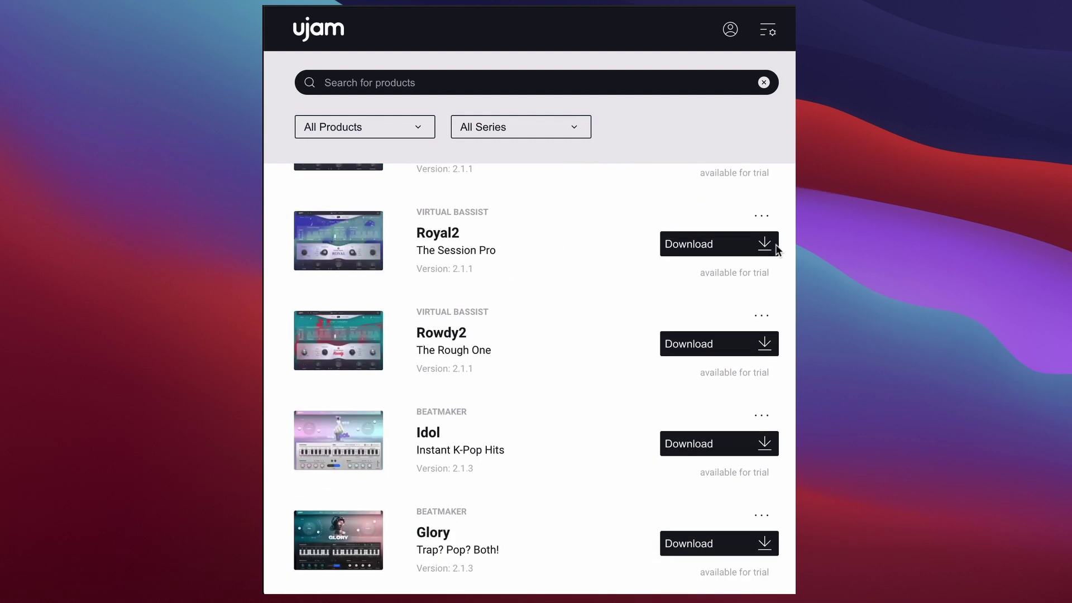
scroll(776, 243, "down", 1)
scroll(777, 243, "down", 4)
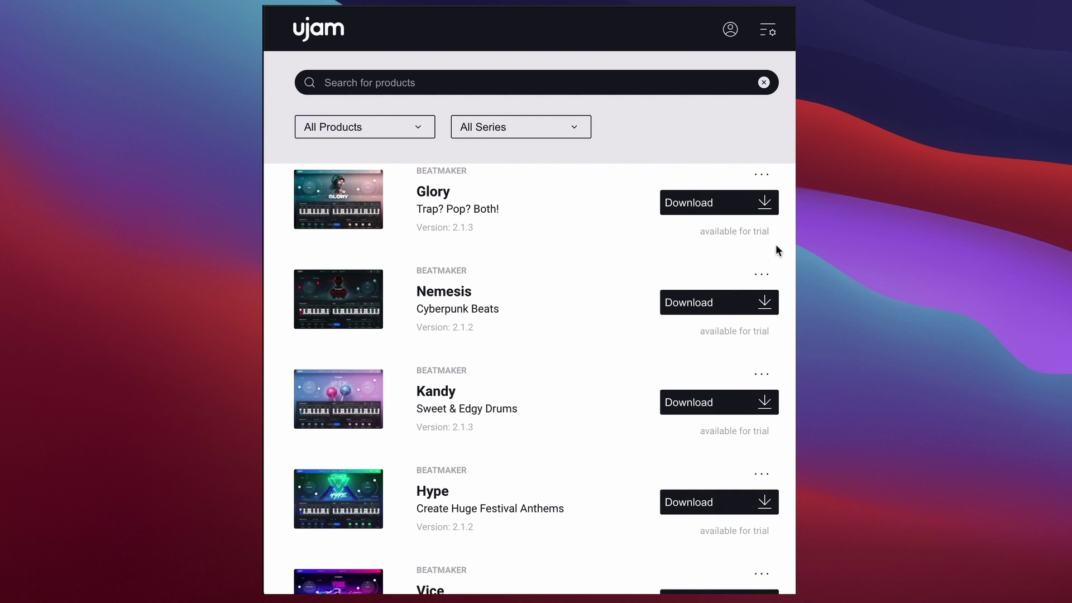
scroll(776, 244, "down", 1)
scroll(775, 244, "down", 5)
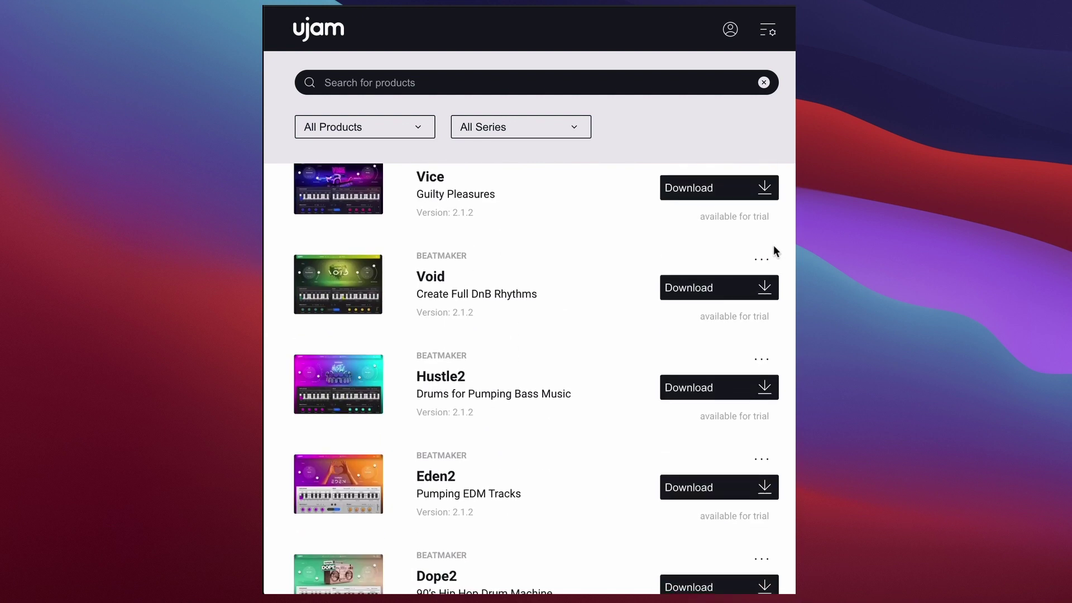
scroll(773, 245, "down", 4)
scroll(773, 246, "down", 4)
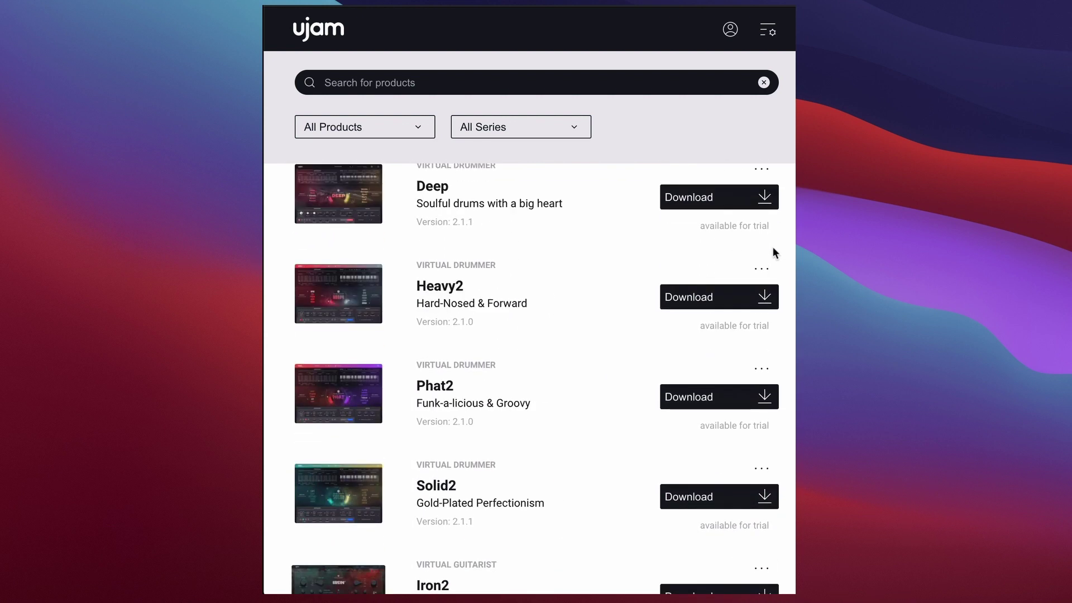
scroll(773, 248, "down", 1)
scroll(772, 249, "down", 4)
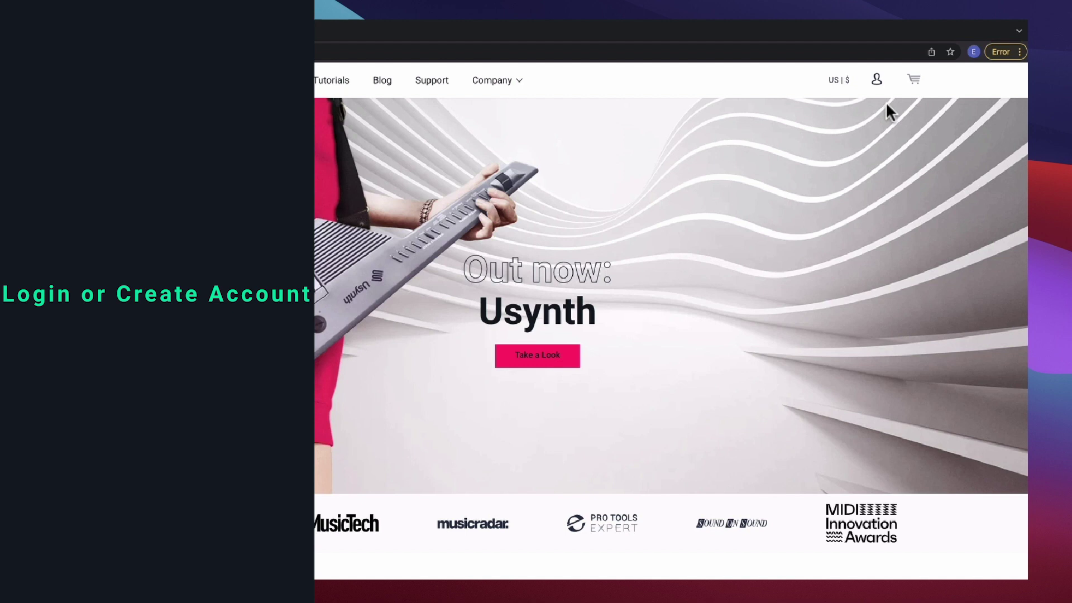
- Log in to the UJAM account with the saved credentials and go to Free Downloads
left_click(878, 84)
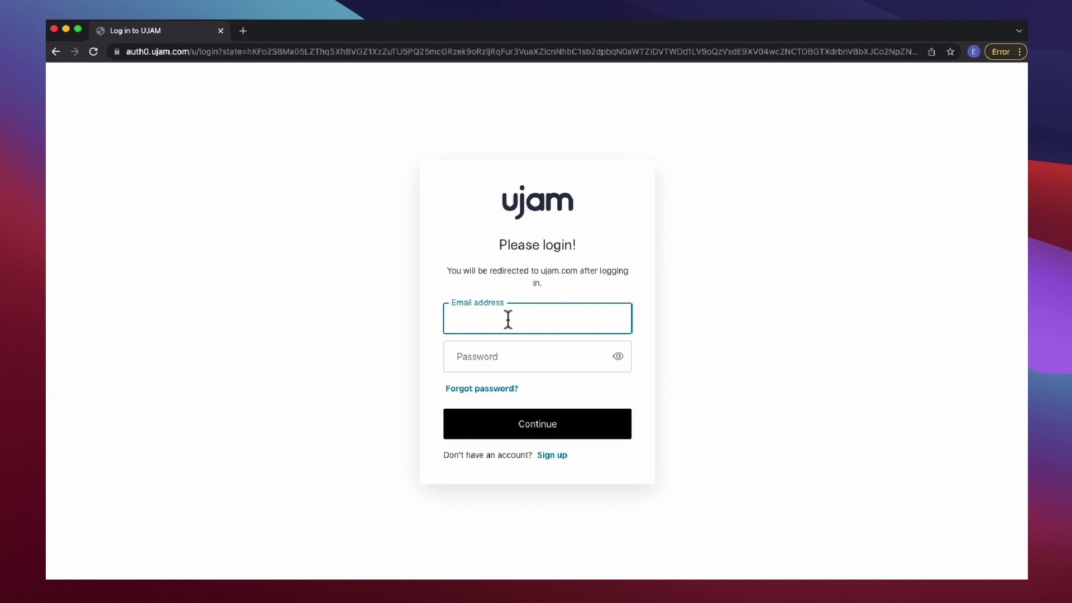
type("uj")
key("Down")
key("Return")
left_click(523, 429)
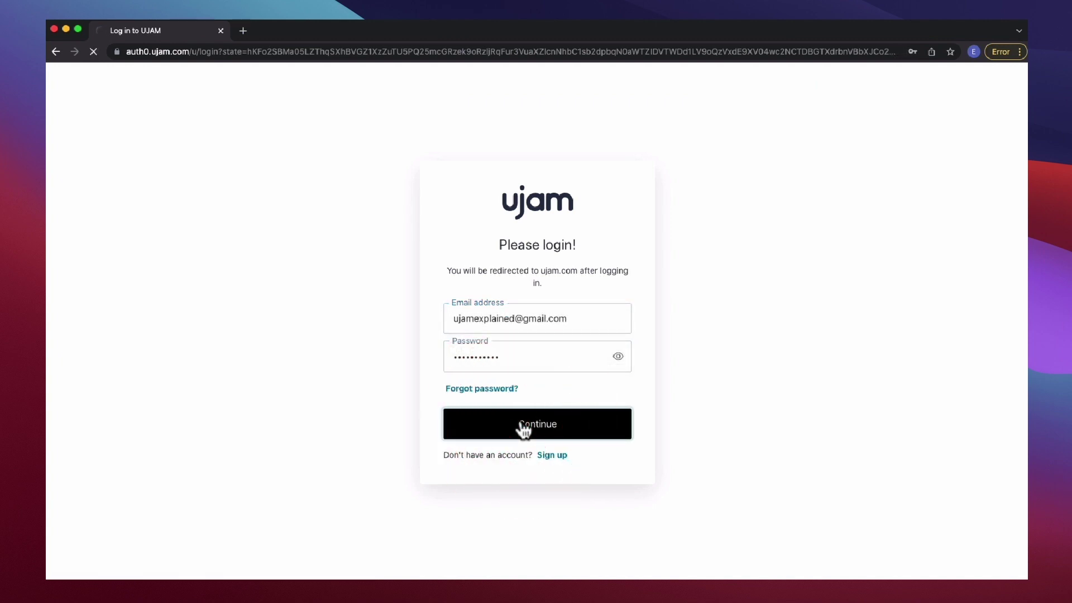
scroll(555, 238, "down", 3)
scroll(557, 243, "down", 5)
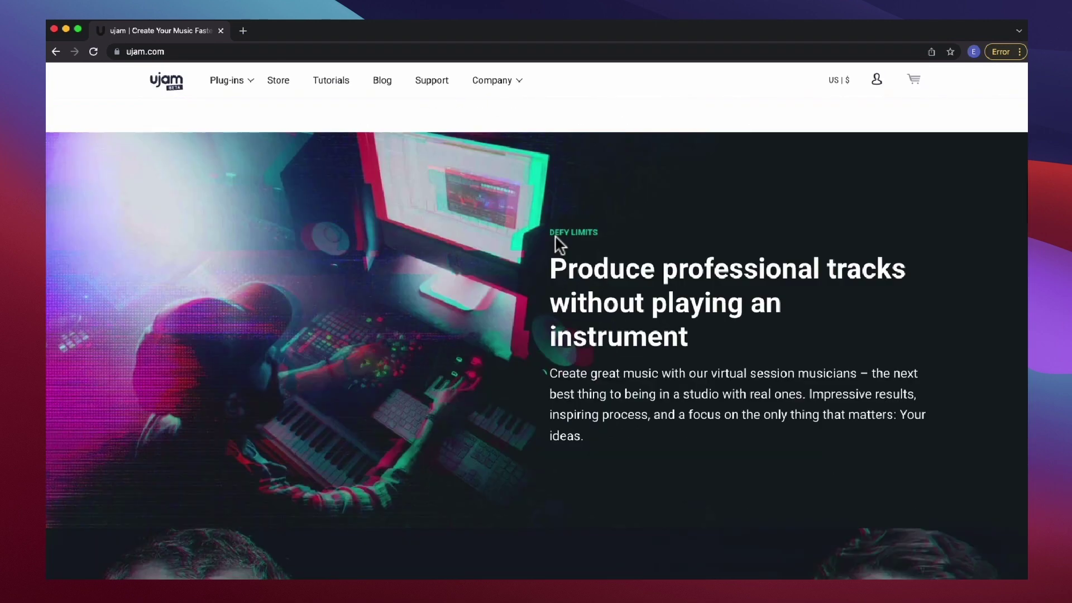
scroll(558, 244, "down", 3)
scroll(556, 237, "down", 2)
scroll(555, 237, "down", 2)
scroll(557, 241, "down", 4)
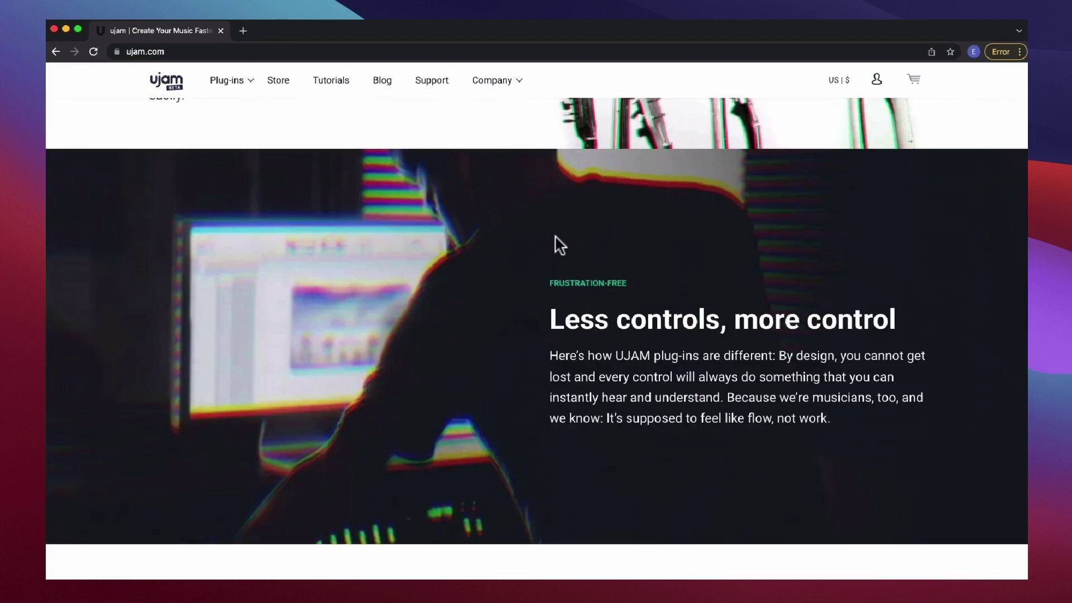
scroll(555, 243, "down", 3)
scroll(555, 241, "down", 2)
scroll(555, 242, "down", 1)
scroll(545, 319, "down", 1)
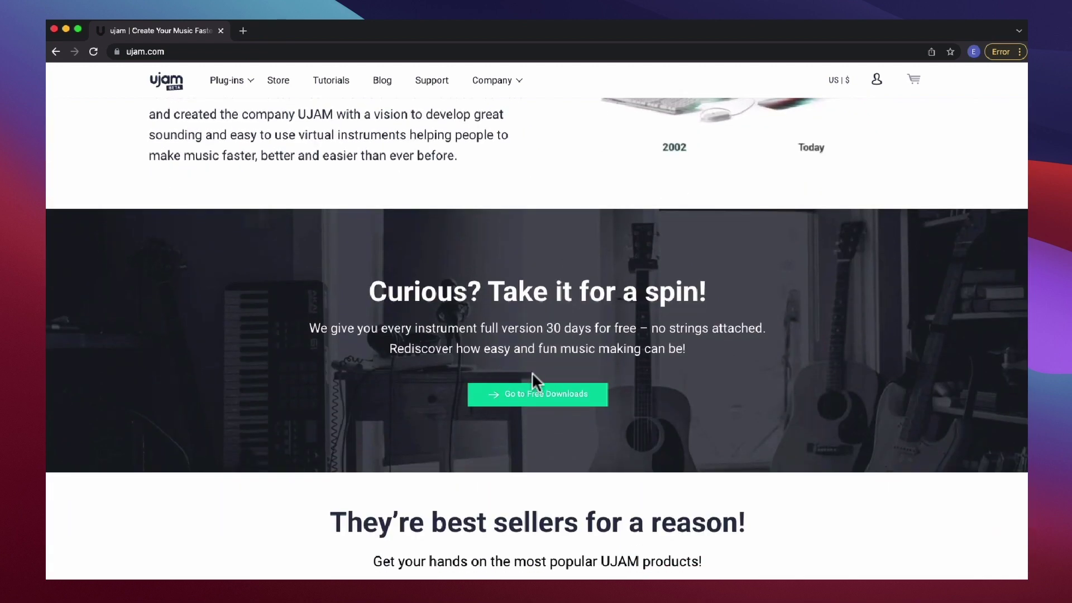
left_click(532, 394)
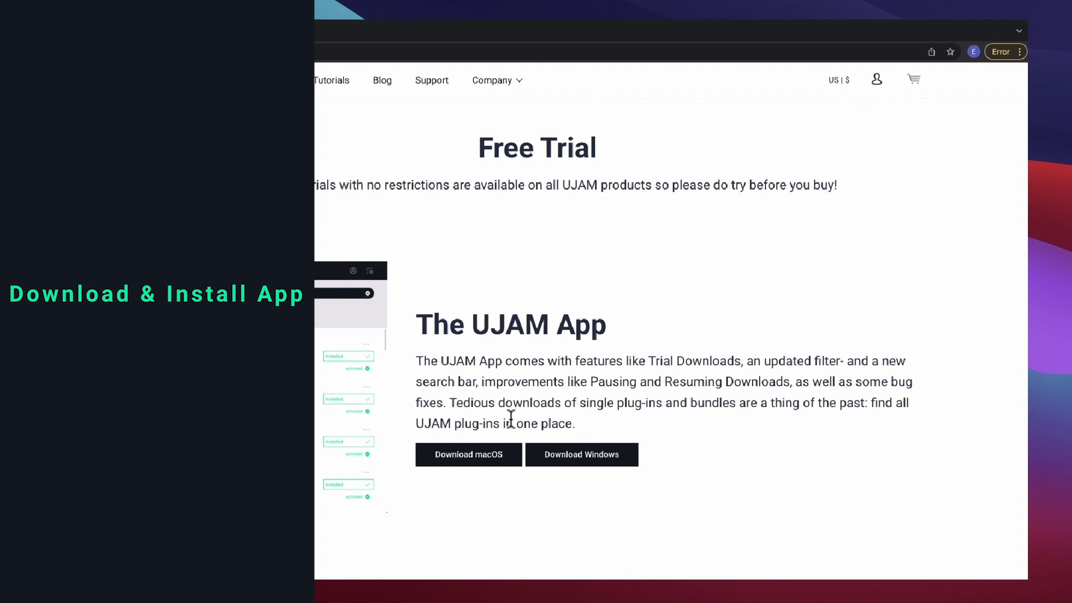
- Download the macOS installer UJAM-0.3.3.dmg and open it
left_click(473, 466)
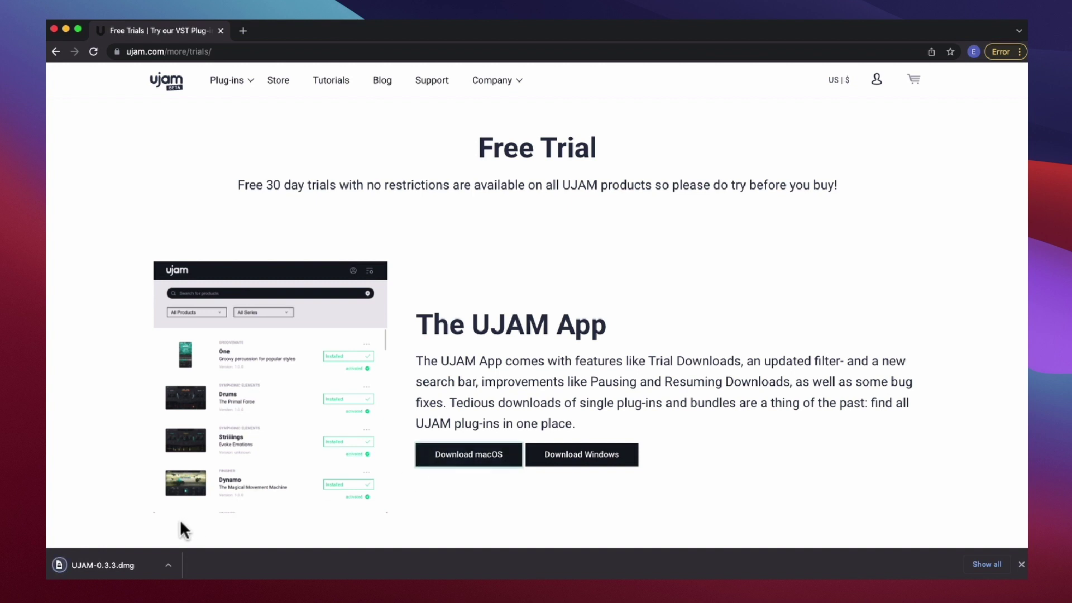
left_click(110, 562)
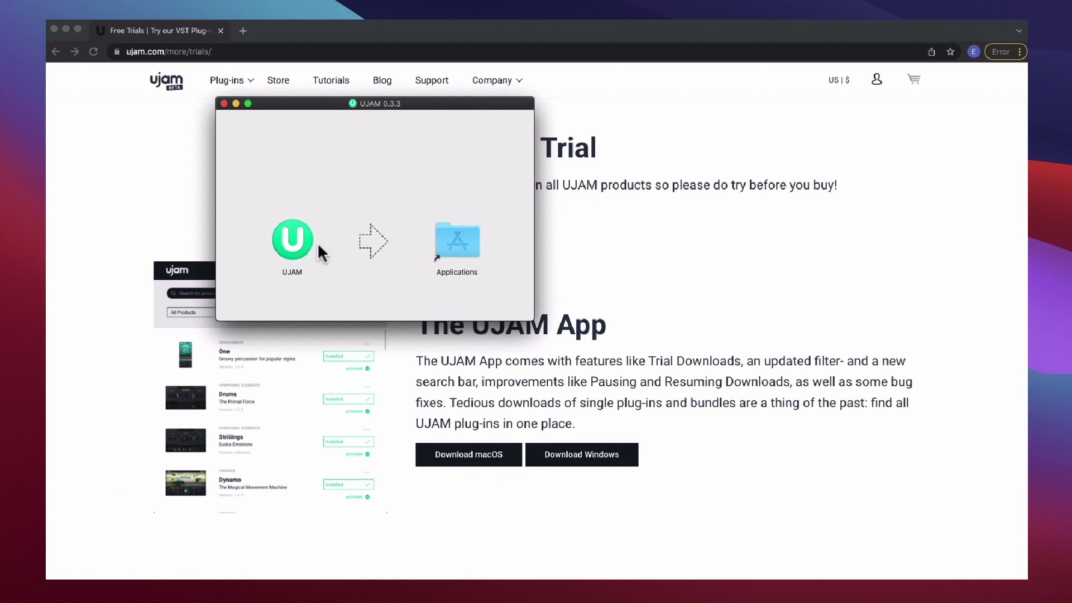
- Copy UJAM into Applications, then launch it and approve the security prompt
left_click_drag(292, 242, 452, 236)
double_click(457, 242)
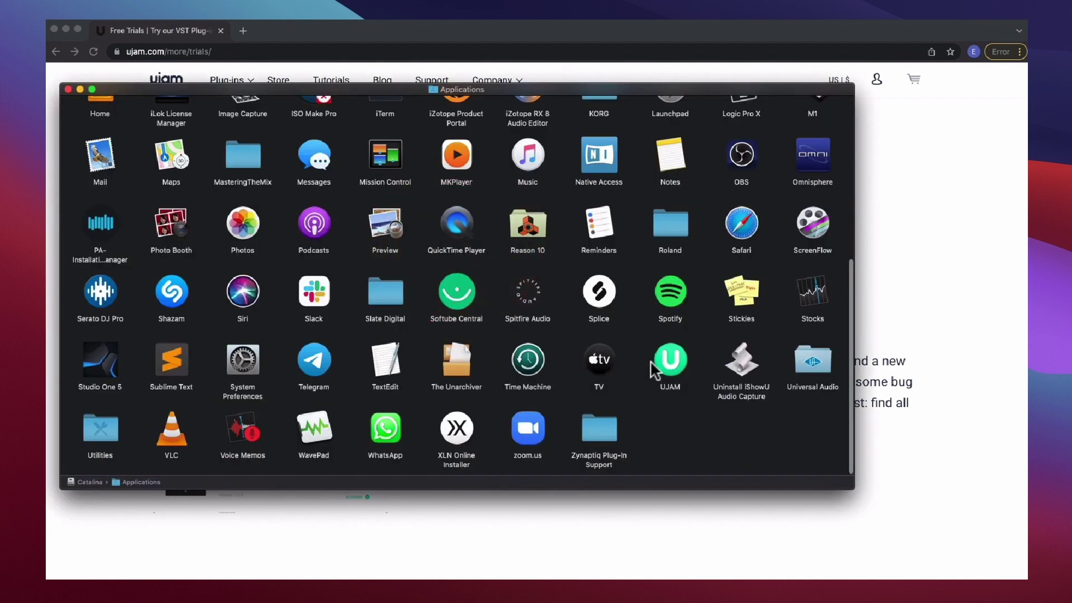
left_click(676, 367)
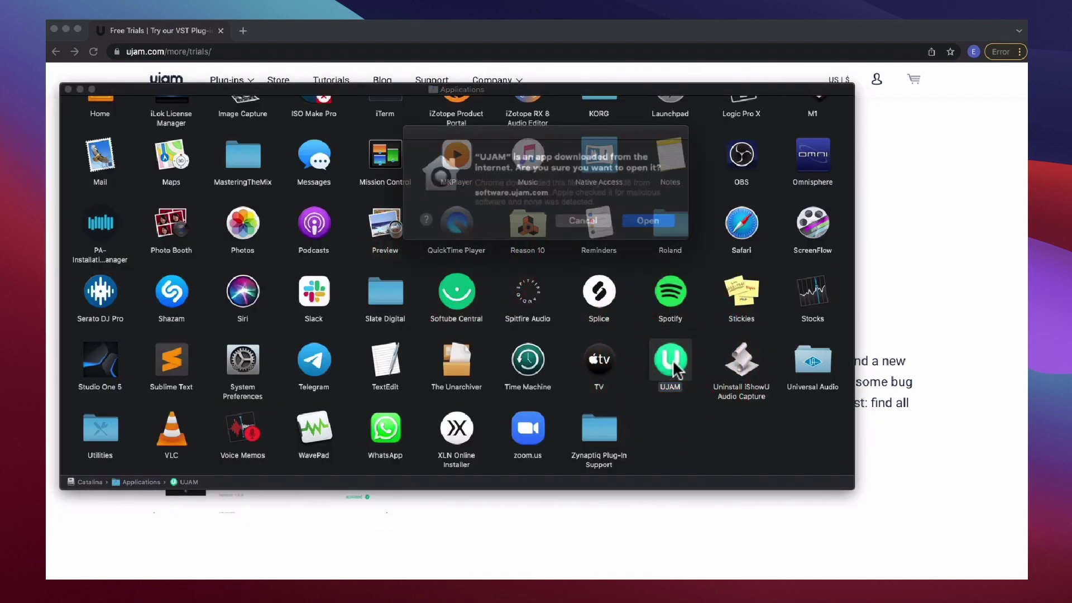
left_click(643, 215)
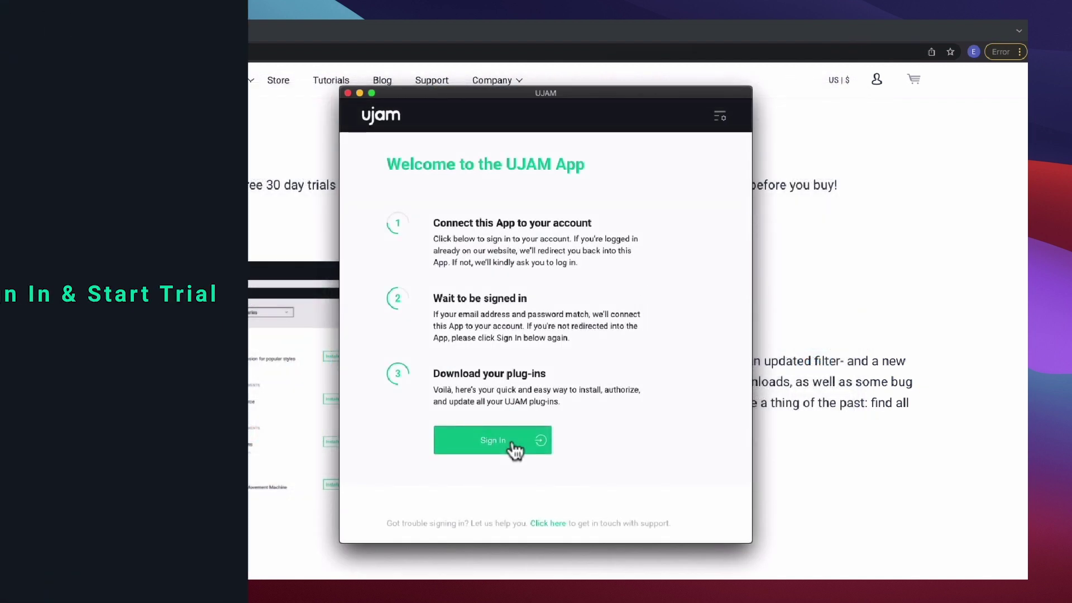
- Sign in to UJAM App through the browser's Open UJAM link
left_click(513, 444)
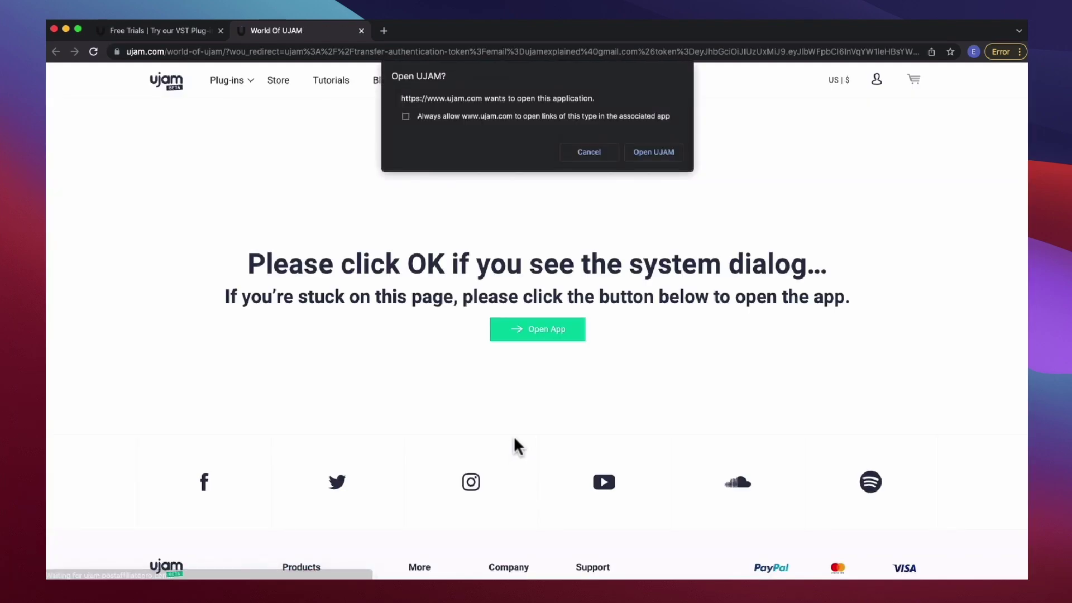
left_click(653, 152)
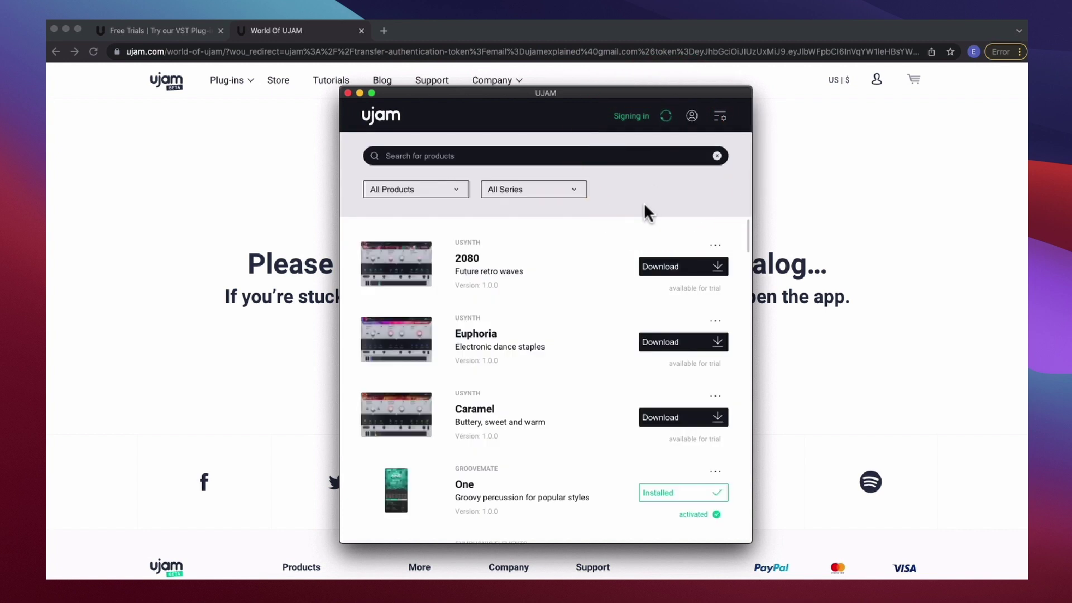
- Download Usynth 2080 and start its free trial
left_click(668, 274)
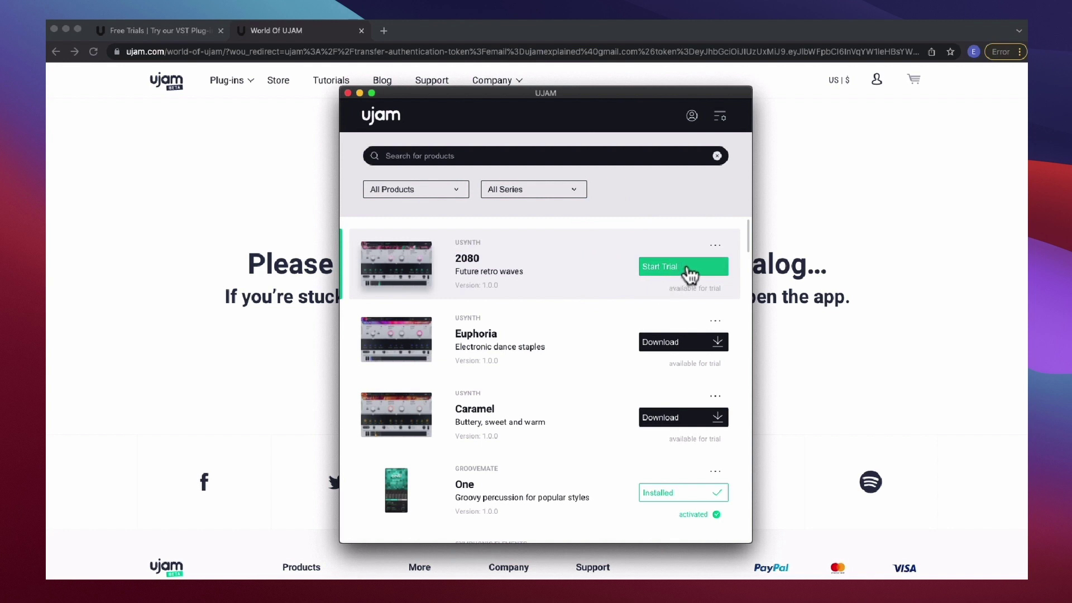
left_click(688, 274)
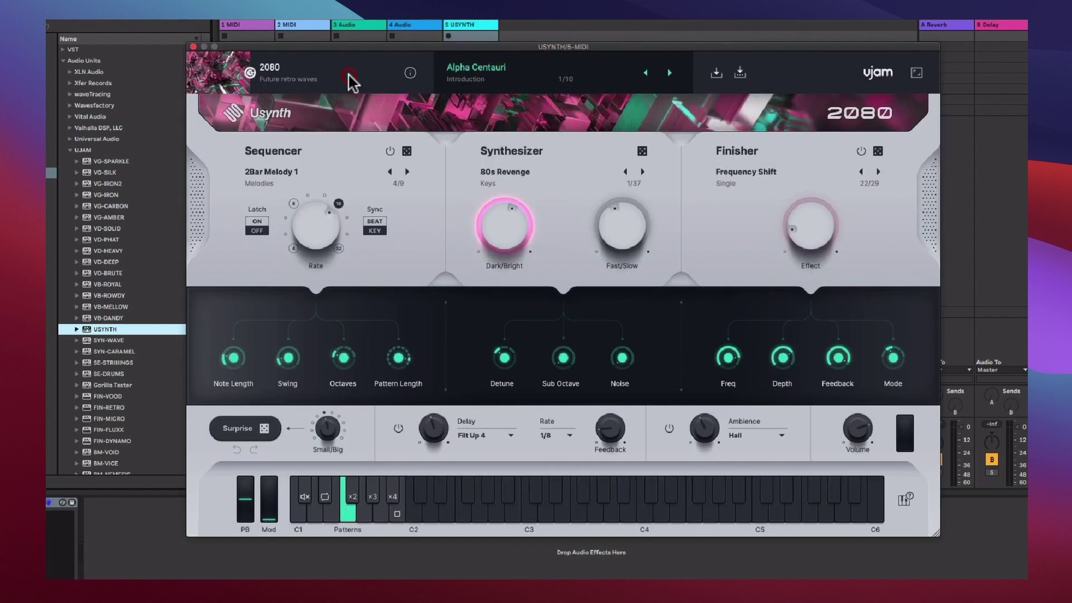
- Load USYNTH from Plug-ins > Audio Units > UJAM onto a new MIDI track
left_click(350, 76)
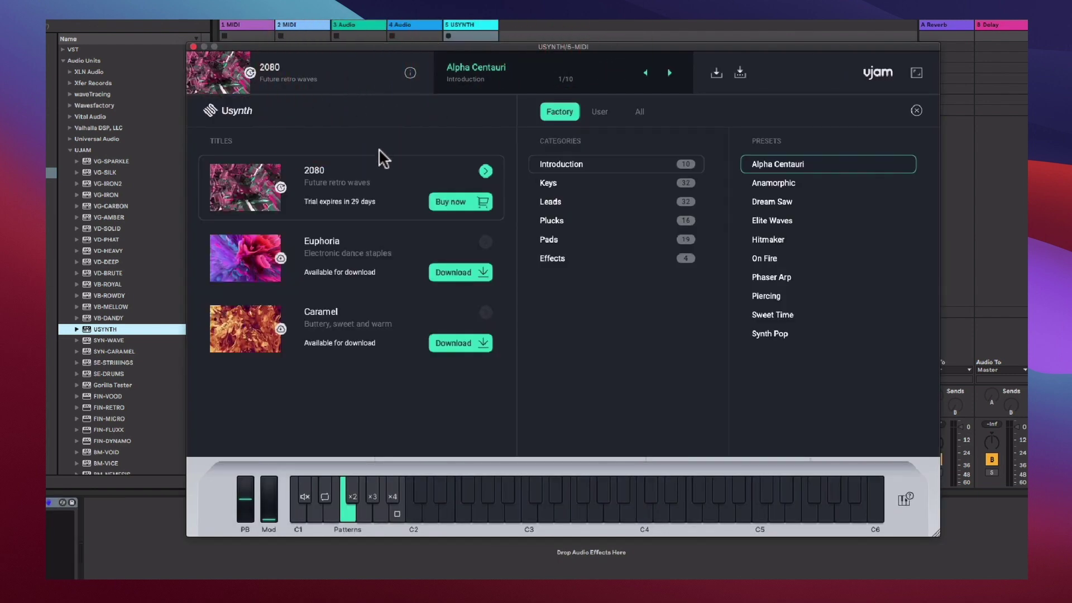